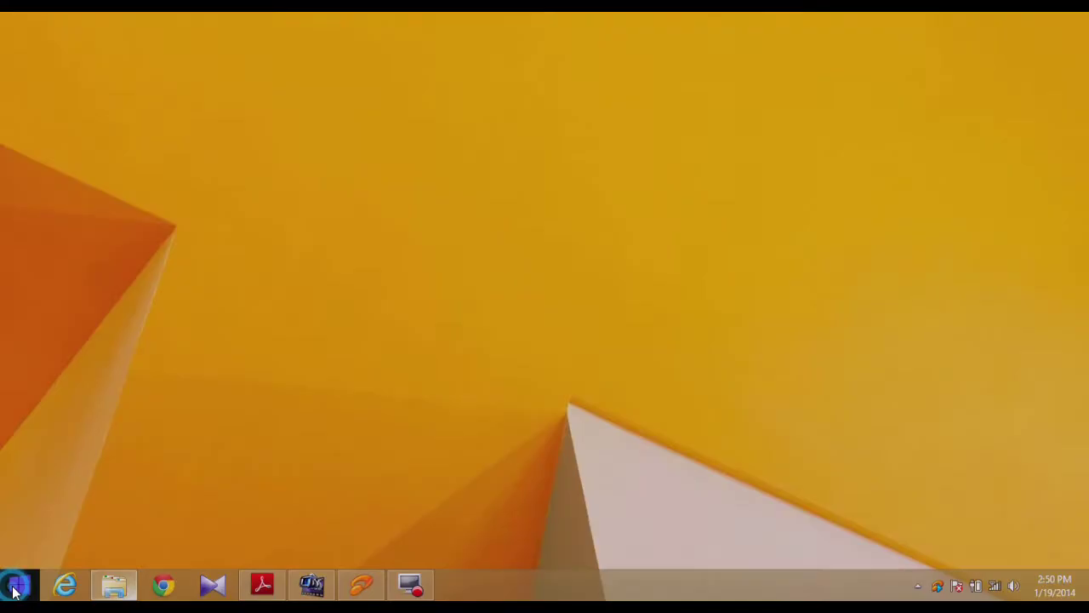
Launch Disk Management from the Start button's right-click menu and maximize its window.
{"action": "left_click", "coordinate": [13, 586]}
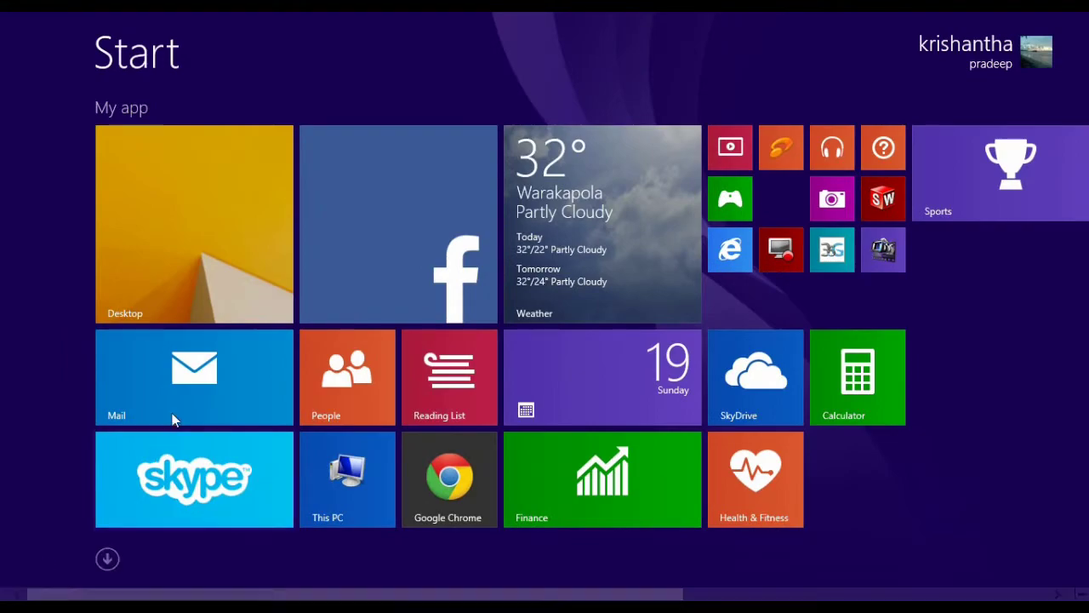
{"action": "left_click", "coordinate": [226, 242]}
{"action": "right_click", "coordinate": [19, 592]}
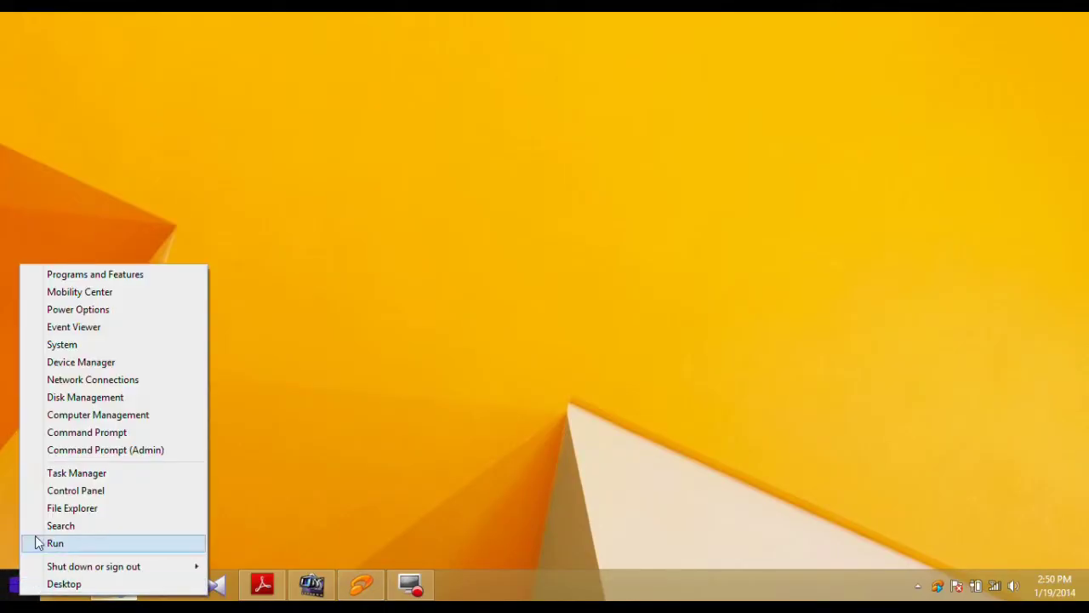
{"action": "left_click", "coordinate": [75, 397]}
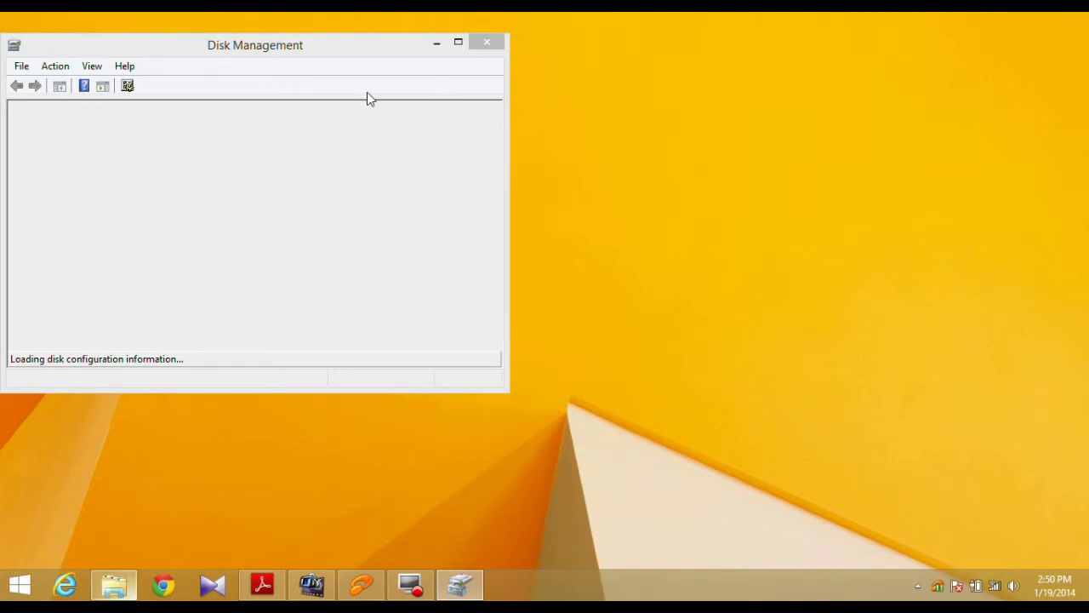
{"action": "left_click_drag", "start_coordinate": [348, 53], "coordinate": [535, 68]}
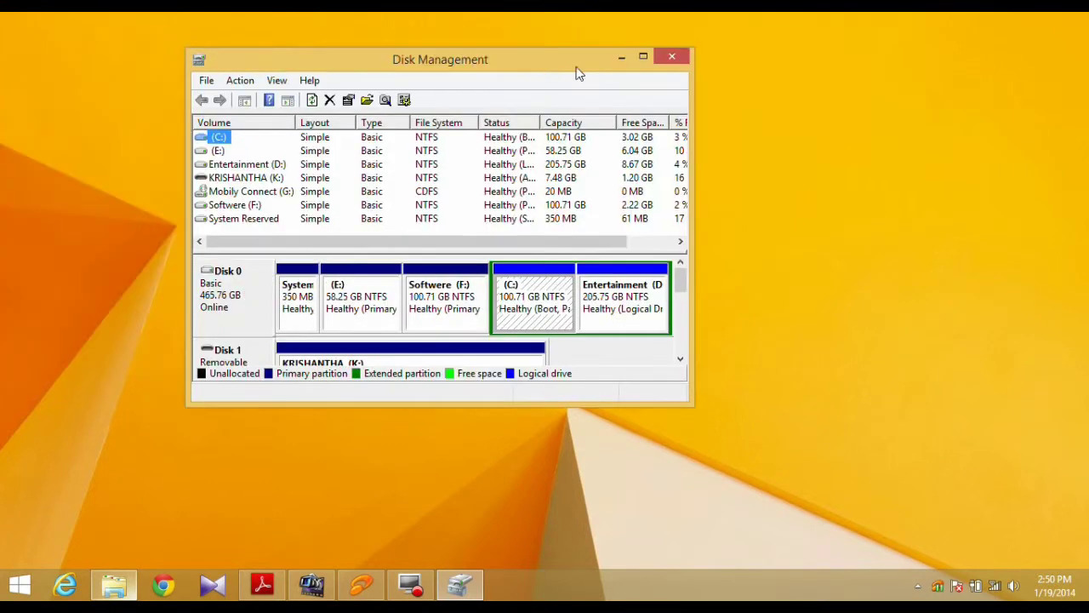
{"action": "left_click", "coordinate": [645, 57]}
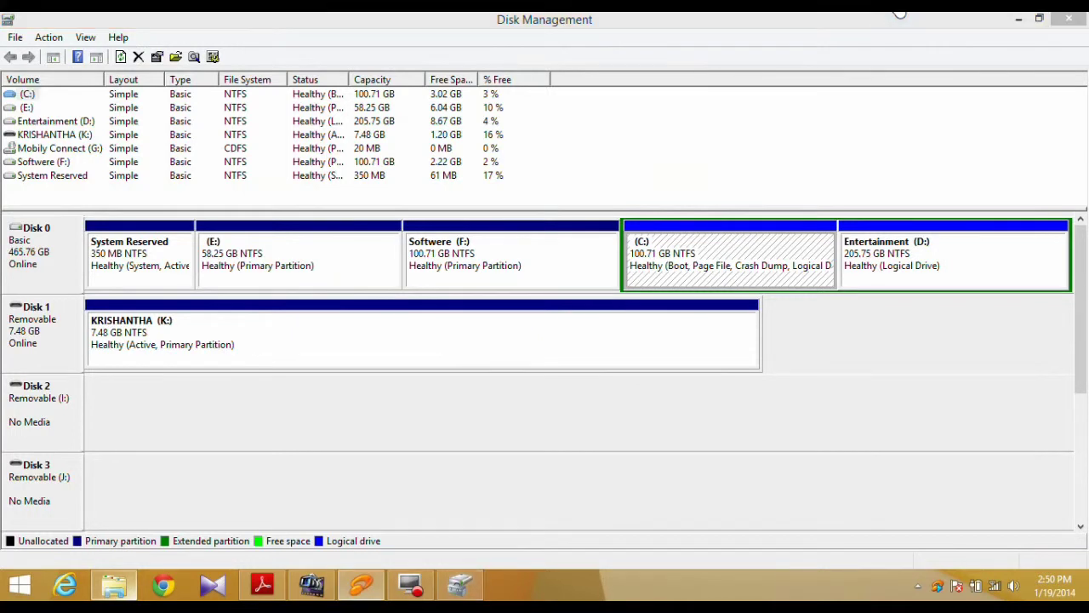
Start a new virtual hard disk and set its file location to E:\VHD1\VHD2.vhd.
{"action": "left_click", "coordinate": [48, 38]}
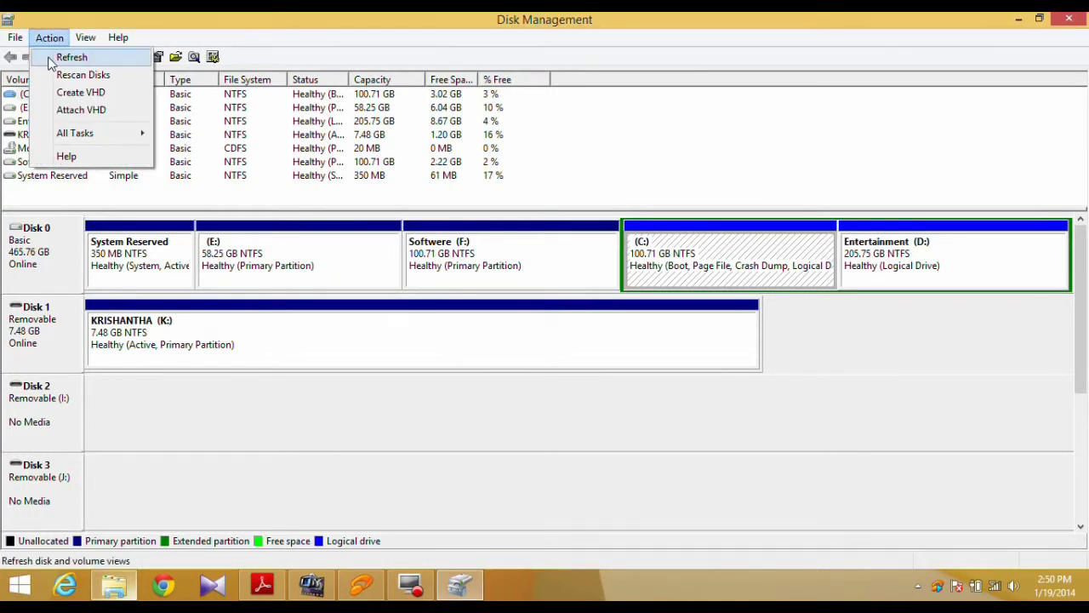
{"action": "left_click", "coordinate": [64, 92]}
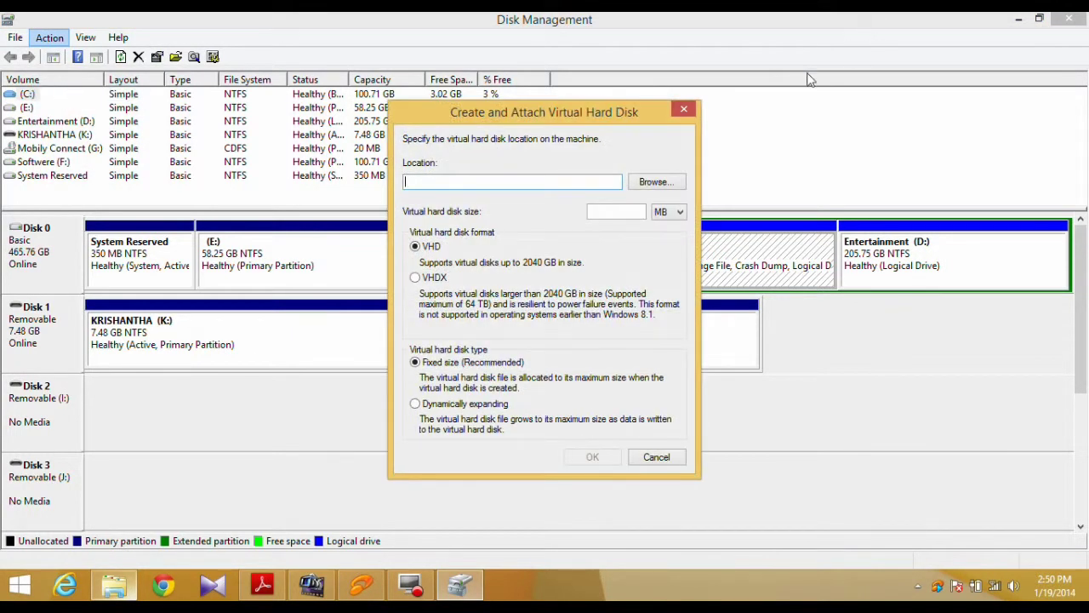
{"action": "left_click", "coordinate": [673, 182]}
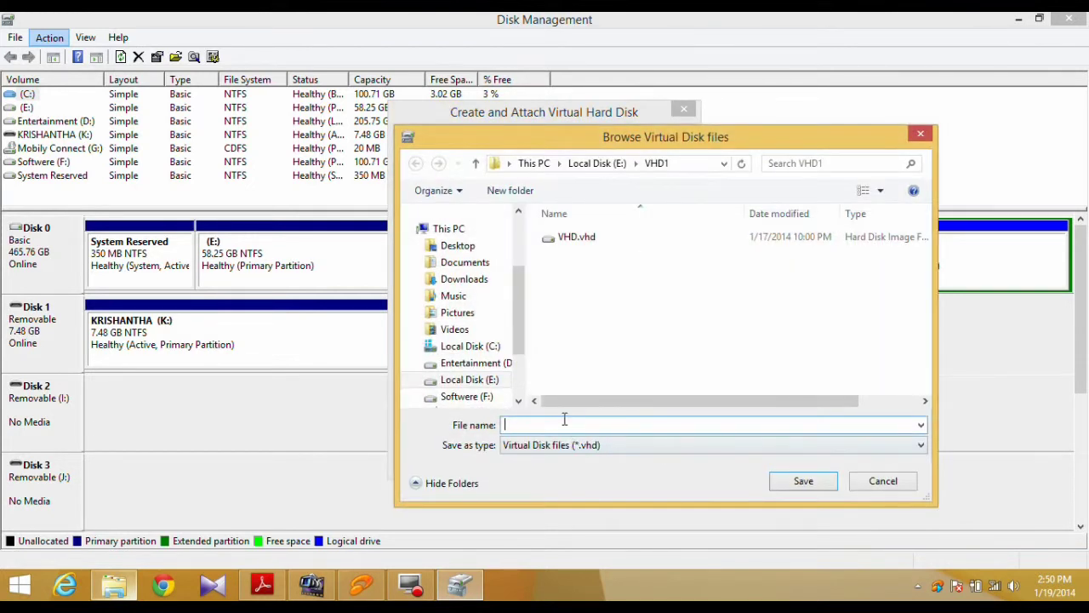
{"action": "type", "text": "VH"}
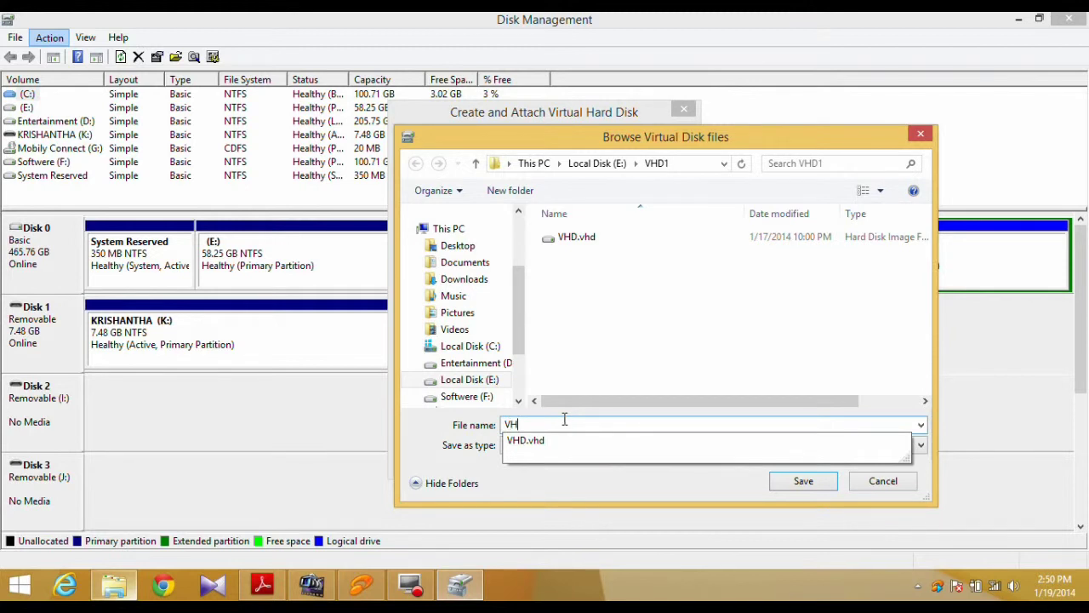
{"action": "type", "text": "D2"}
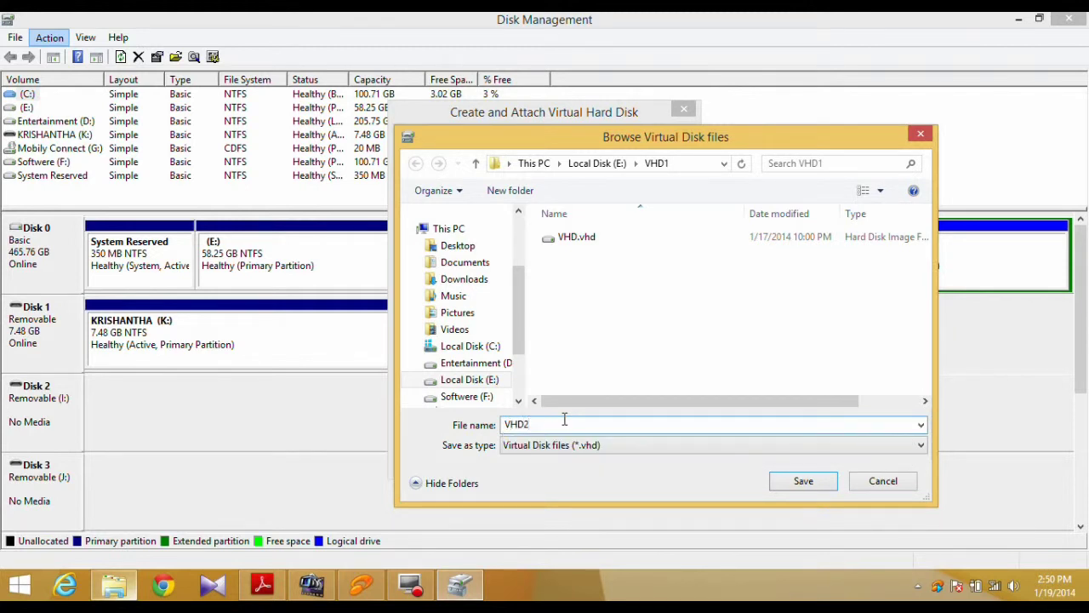
{"action": "left_click", "coordinate": [787, 482]}
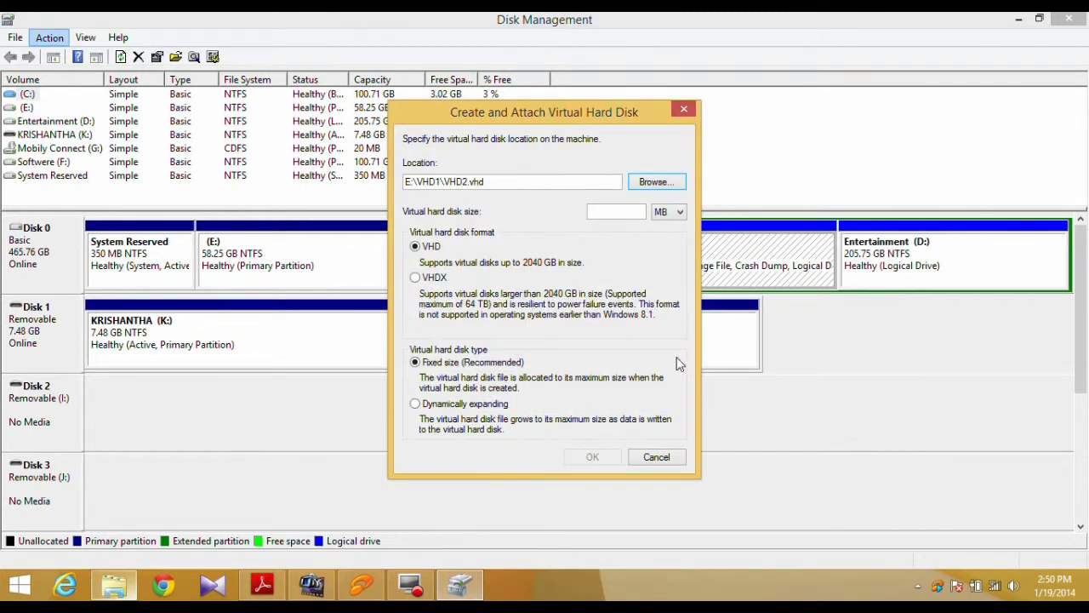
Set the virtual disk size to 5000 MB, keeping the VHD format and fixed size.
{"action": "left_click", "coordinate": [611, 213]}
{"action": "type", "text": "5000"}
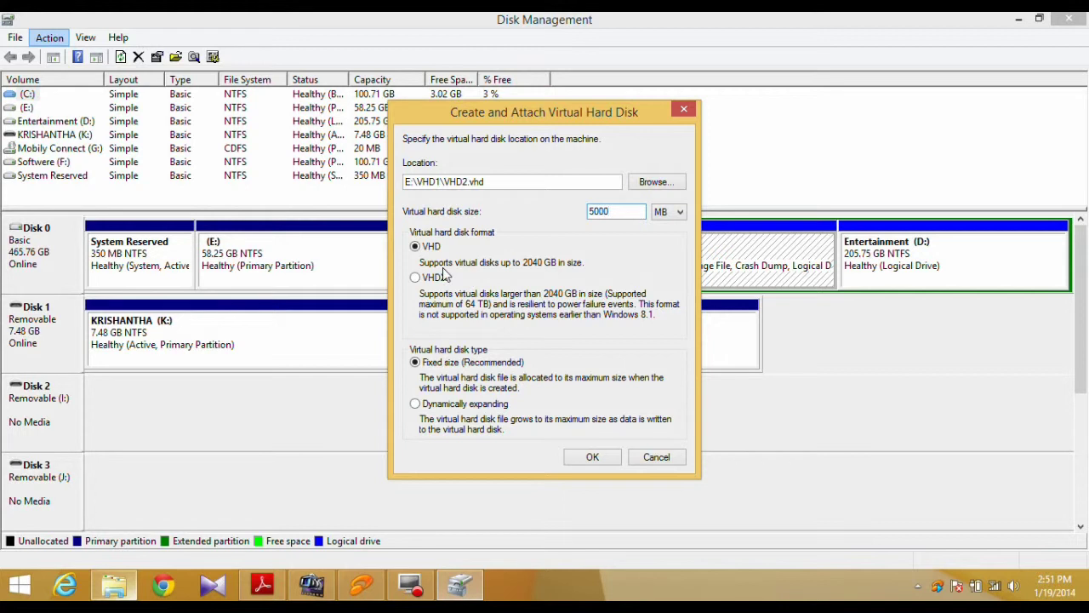
{"action": "left_click", "coordinate": [487, 287]}
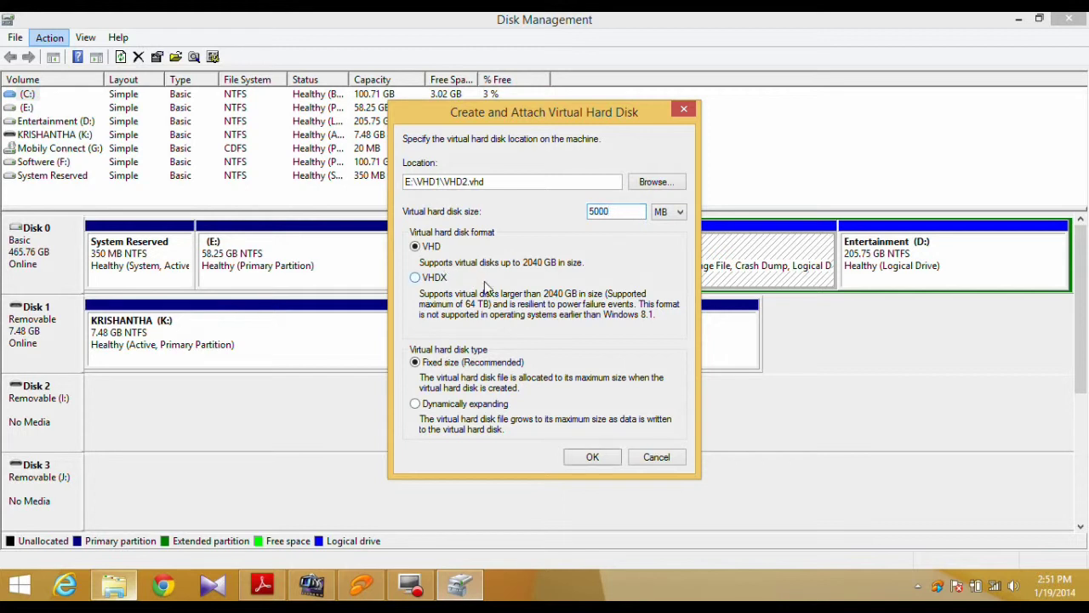
{"action": "left_click", "coordinate": [425, 248]}
Create the 5000 MB VHD and enlarge the disk map to reveal the new Disk 4.
{"action": "left_click", "coordinate": [576, 458]}
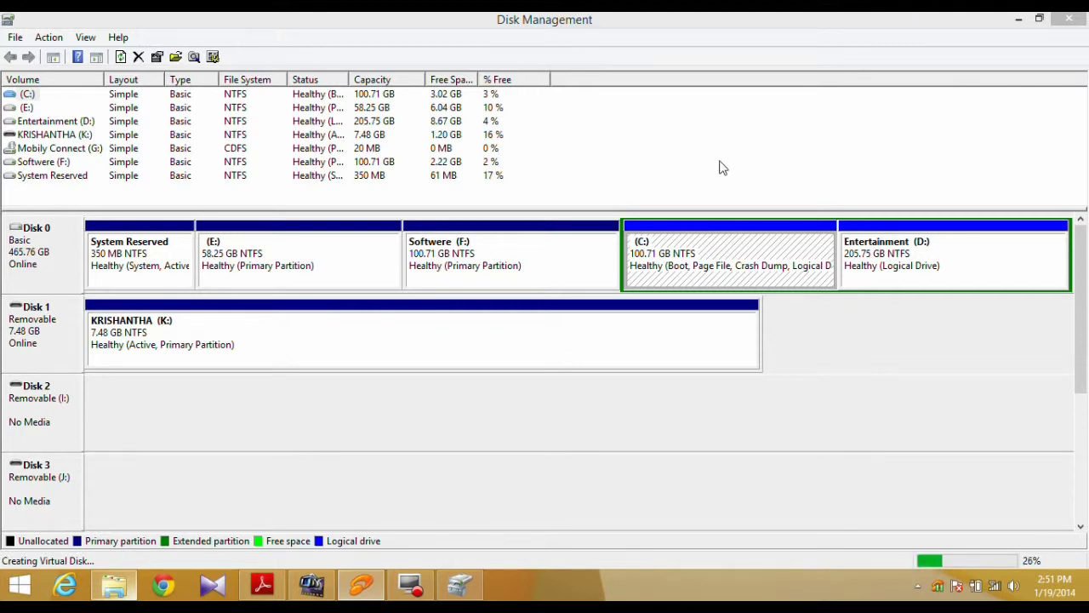
{"action": "left_click_drag", "start_coordinate": [676, 212], "coordinate": [673, 159]}
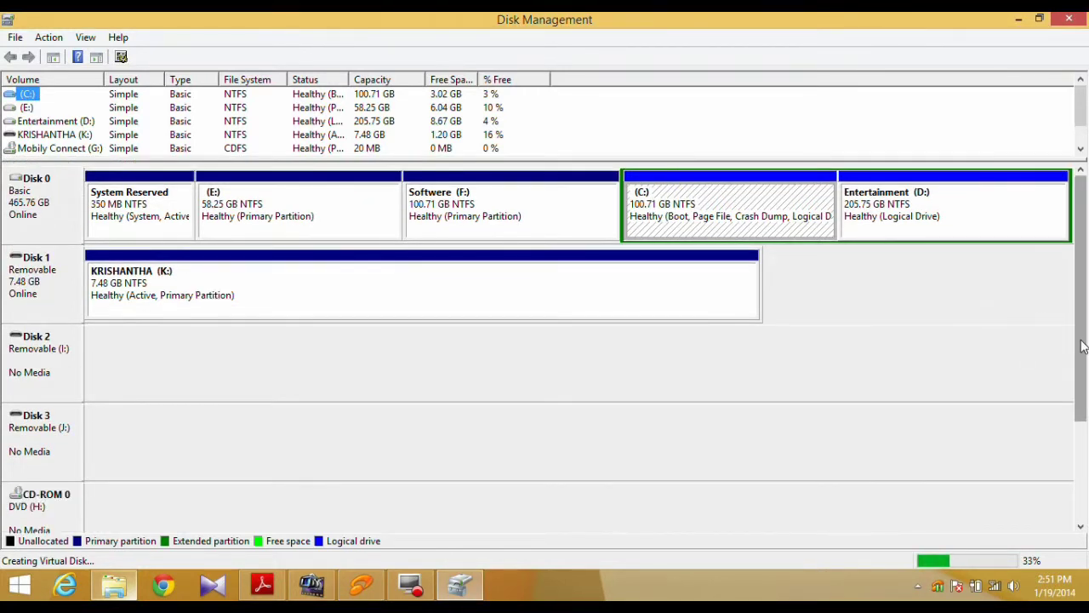
{"action": "left_click_drag", "start_coordinate": [1081, 341], "coordinate": [1081, 388]}
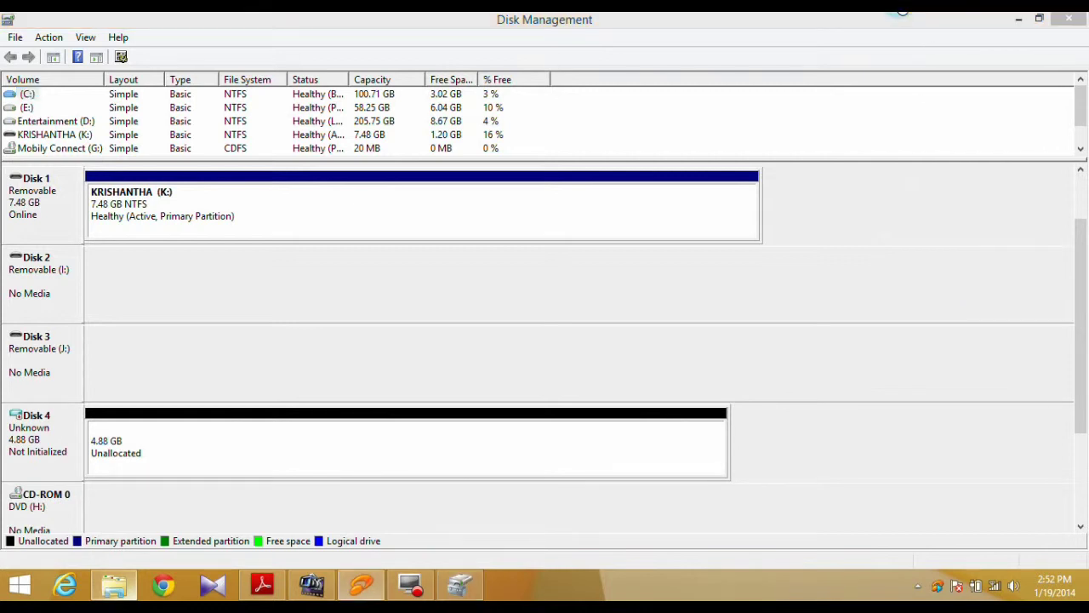
Initialize Disk 4 using the MBR (Master Boot Record) partition style.
{"action": "right_click", "coordinate": [66, 438]}
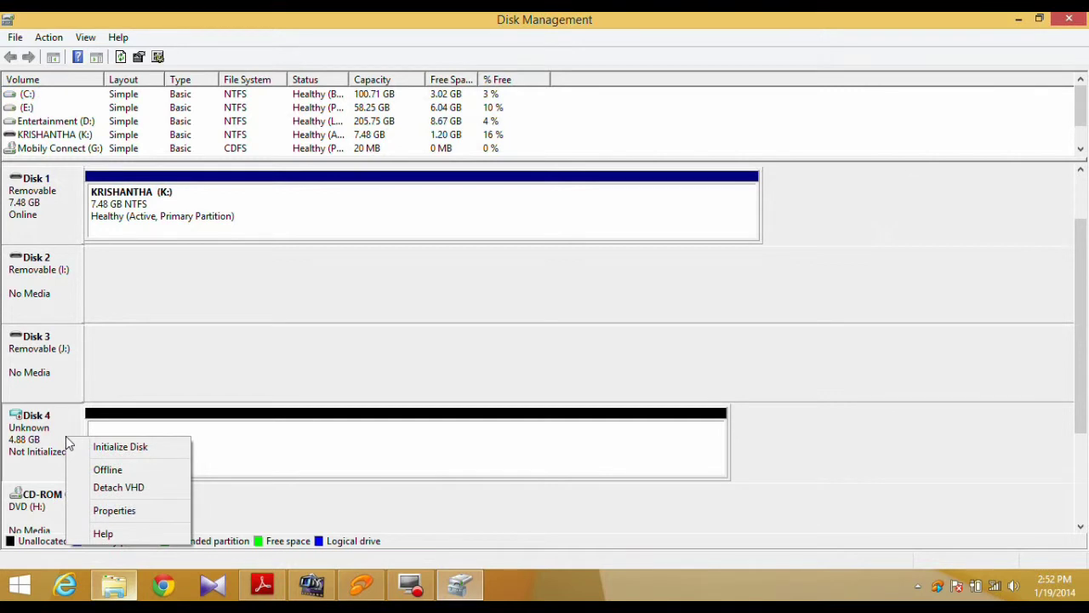
{"action": "left_click", "coordinate": [119, 447]}
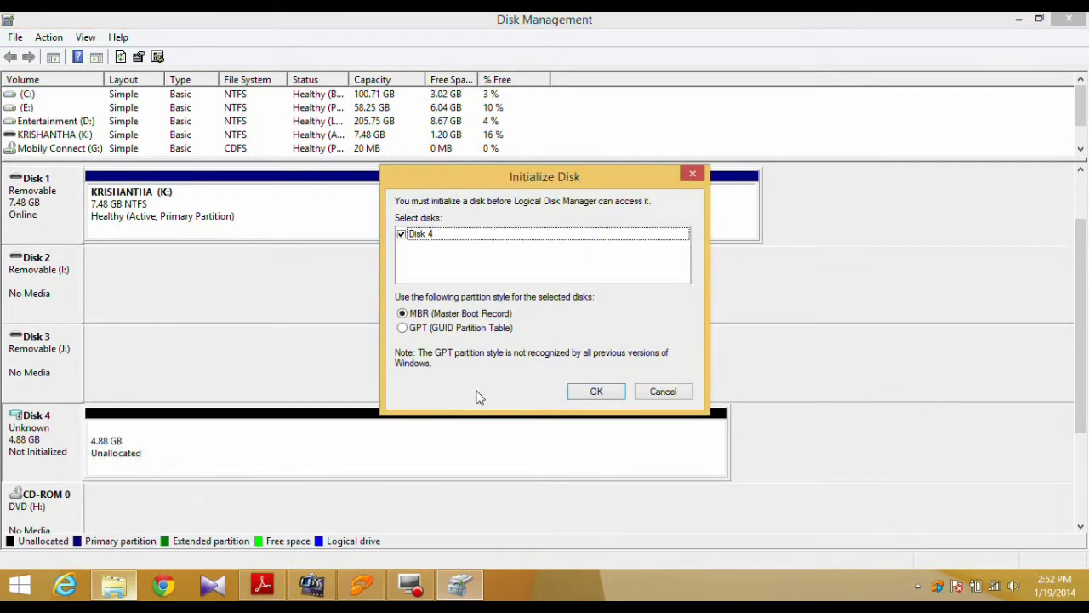
{"action": "left_click", "coordinate": [606, 393]}
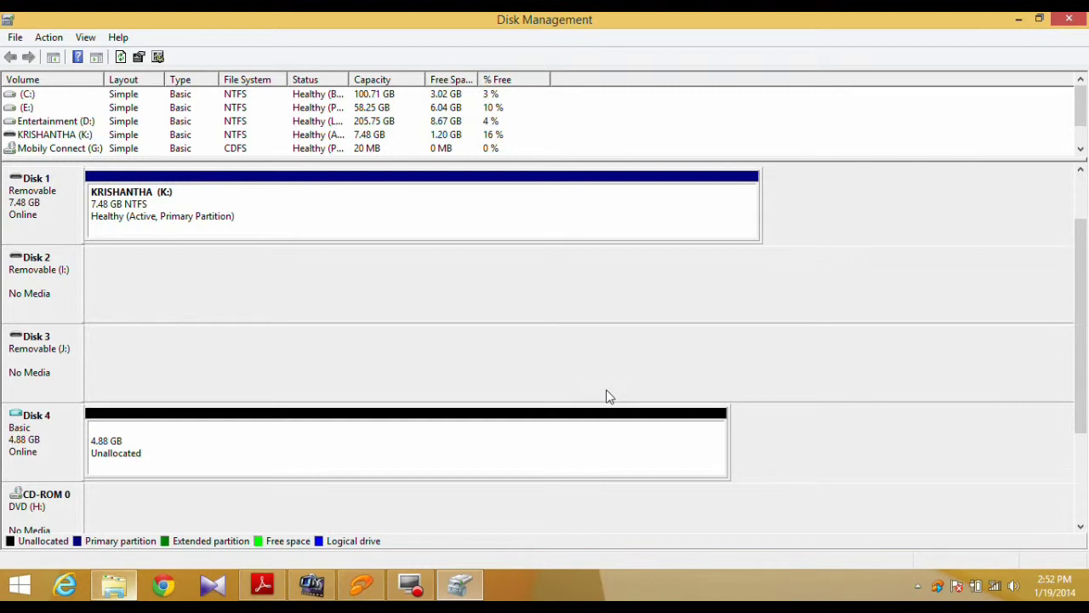
Create a 4997 MB simple volume on Disk 4 with letter L, NTFS quick format, labelled New Volume.
{"action": "right_click", "coordinate": [383, 437]}
{"action": "left_click", "coordinate": [407, 441]}
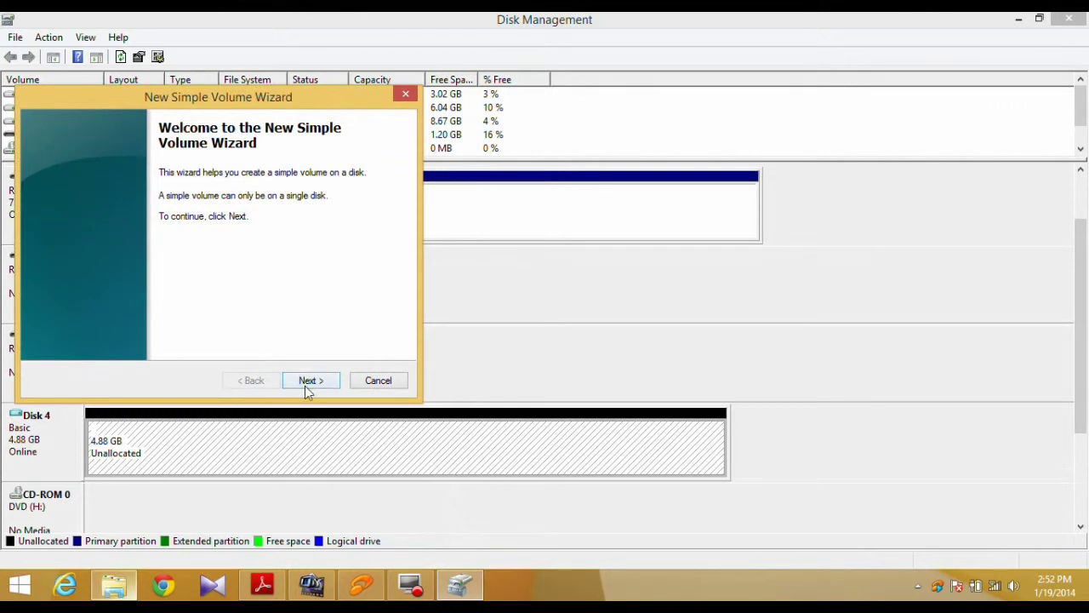
{"action": "left_click", "coordinate": [307, 383]}
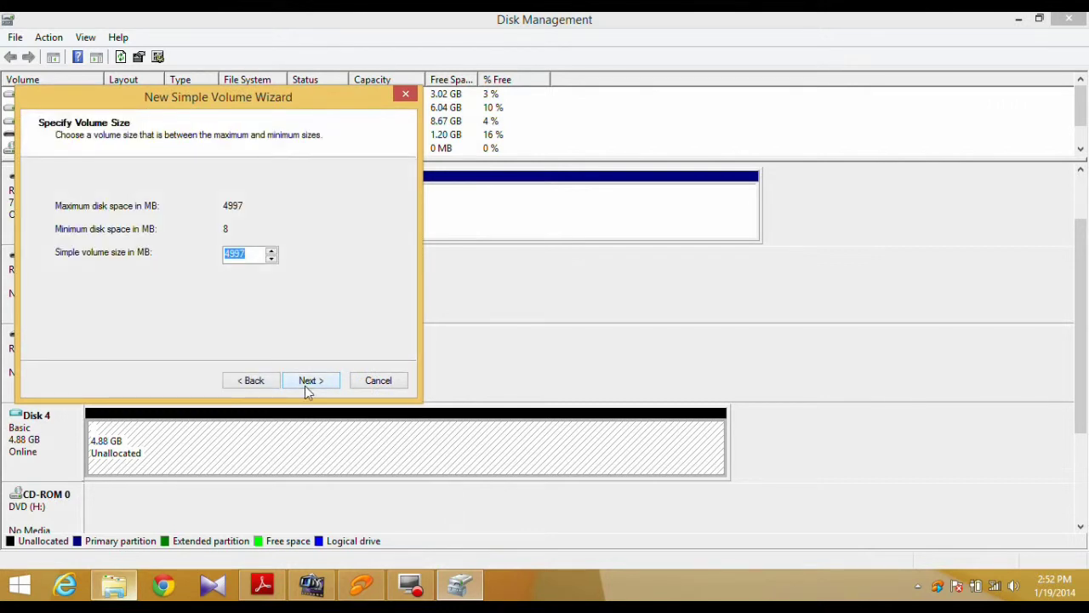
{"action": "left_click", "coordinate": [305, 382]}
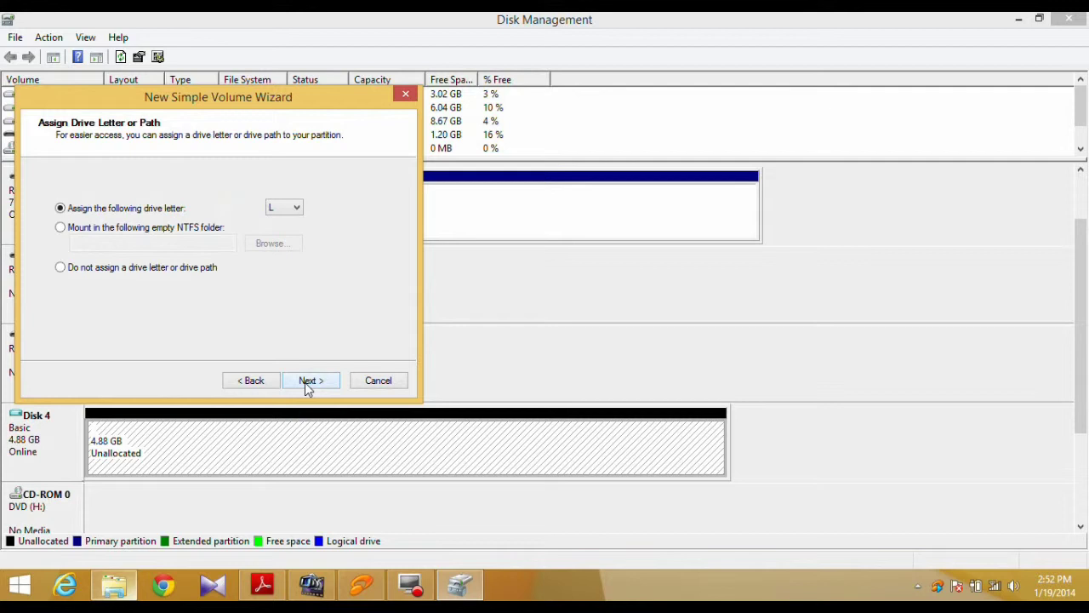
{"action": "left_click", "coordinate": [305, 382]}
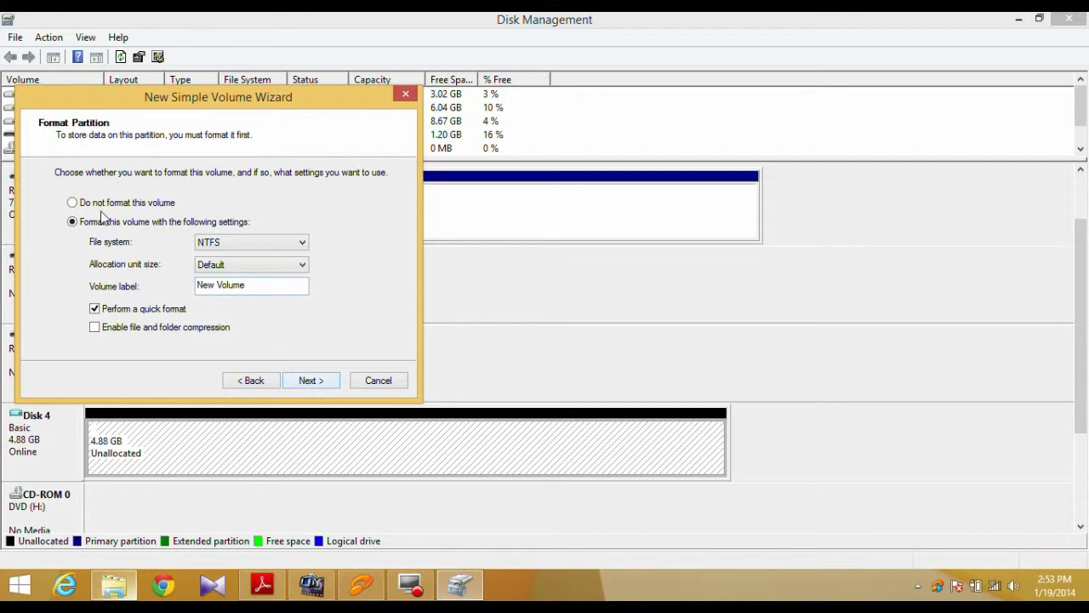
{"action": "left_click", "coordinate": [305, 386]}
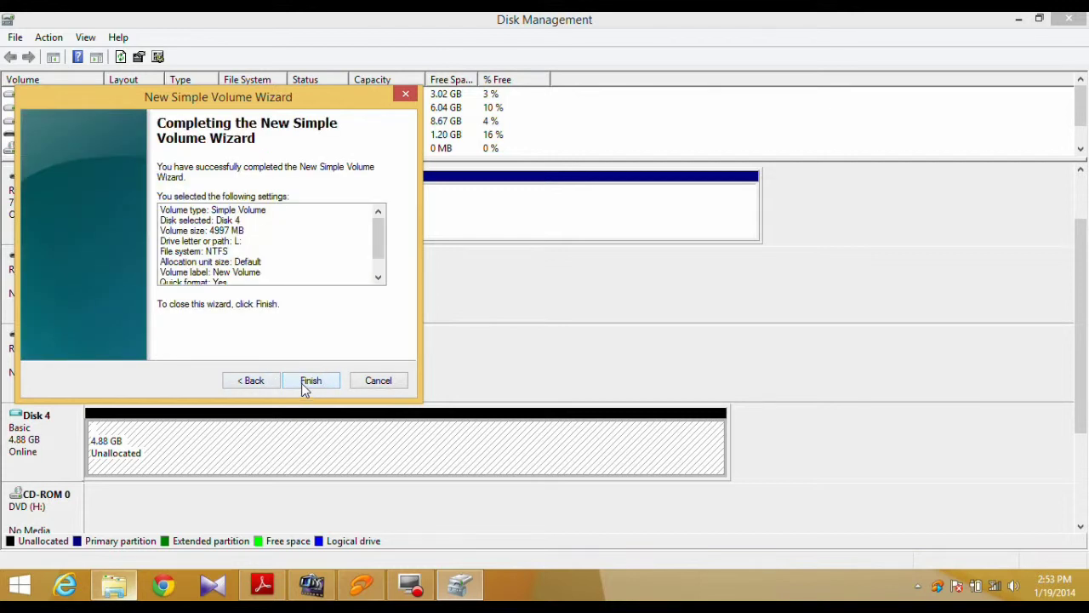
{"action": "left_click", "coordinate": [304, 383]}
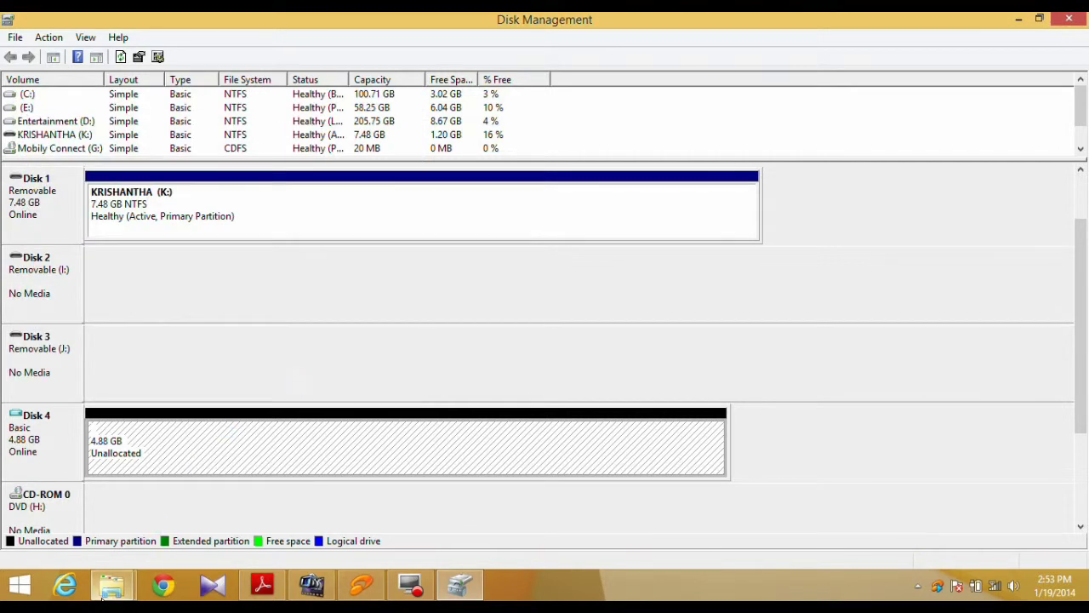
In the VHD1 Explorer window, select VHD2.vhd, then view This PC to find New Volume (L:).
{"action": "mouse_move", "coordinate": [109, 587]}
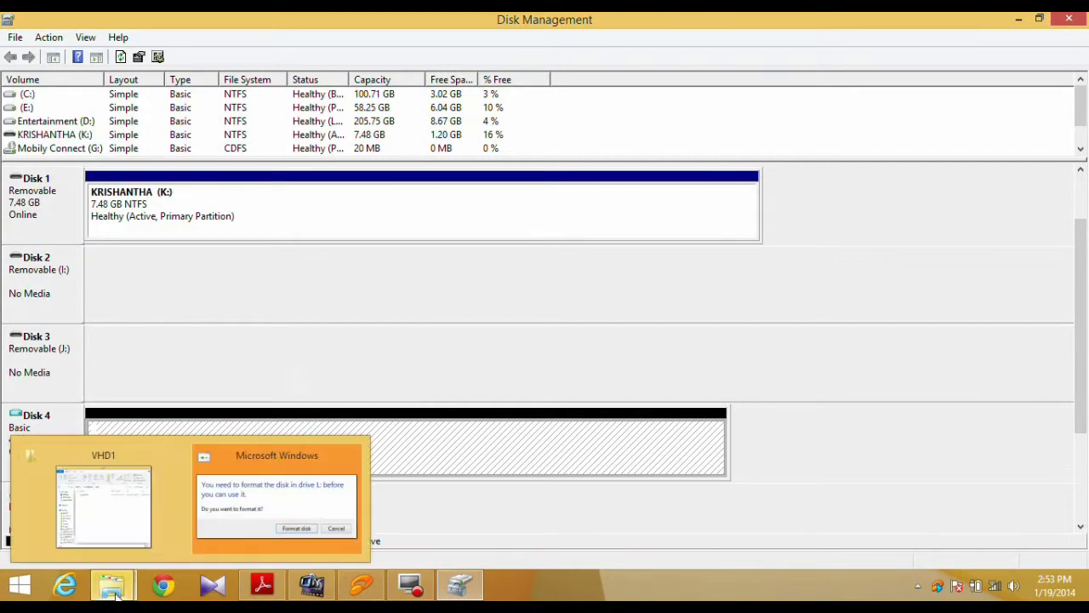
{"action": "left_click", "coordinate": [134, 491]}
{"action": "left_click", "coordinate": [394, 246]}
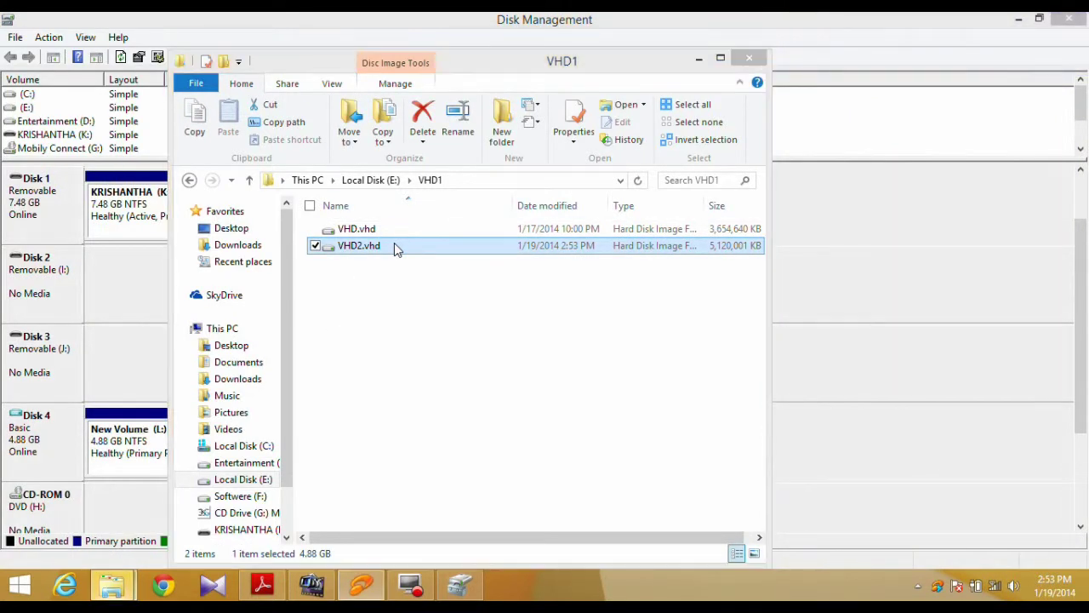
{"action": "left_click", "coordinate": [219, 328]}
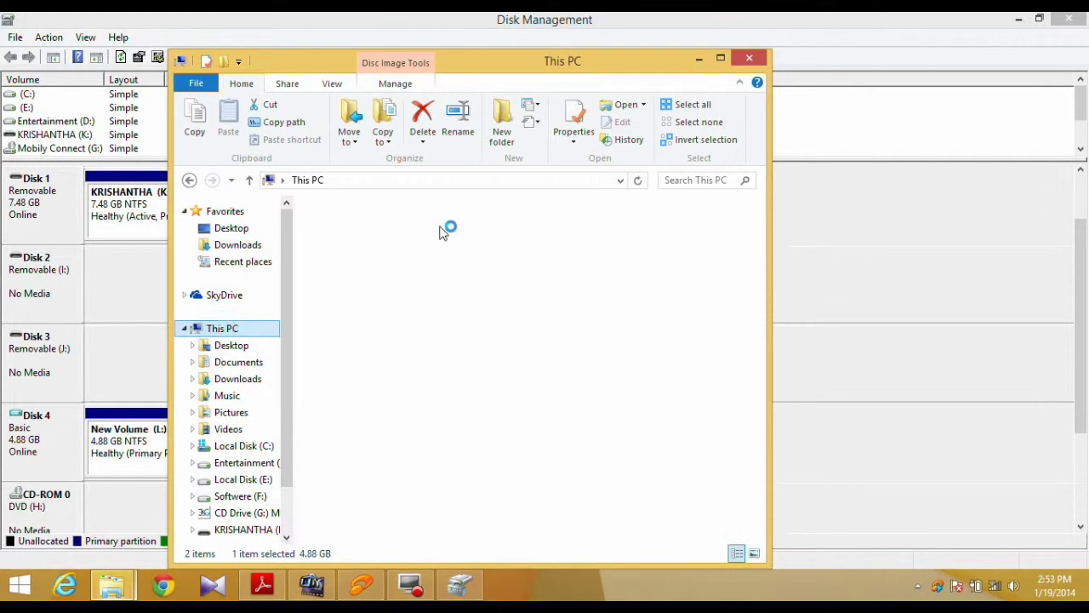